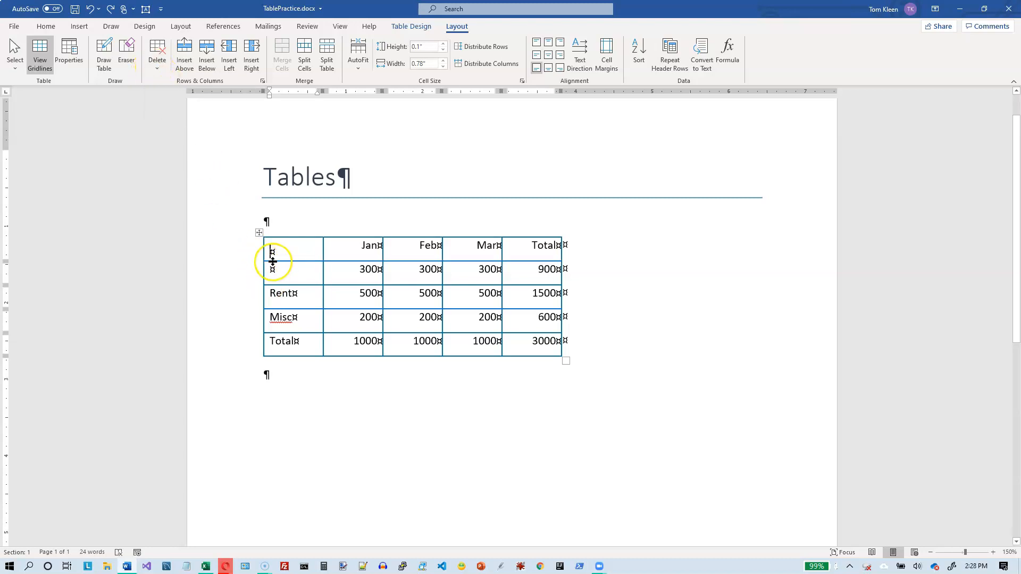
Step: Delete the second row's Feb and Mar cells with cells shifted left, and undo the deletion
left_click_drag(397, 272, 482, 271)
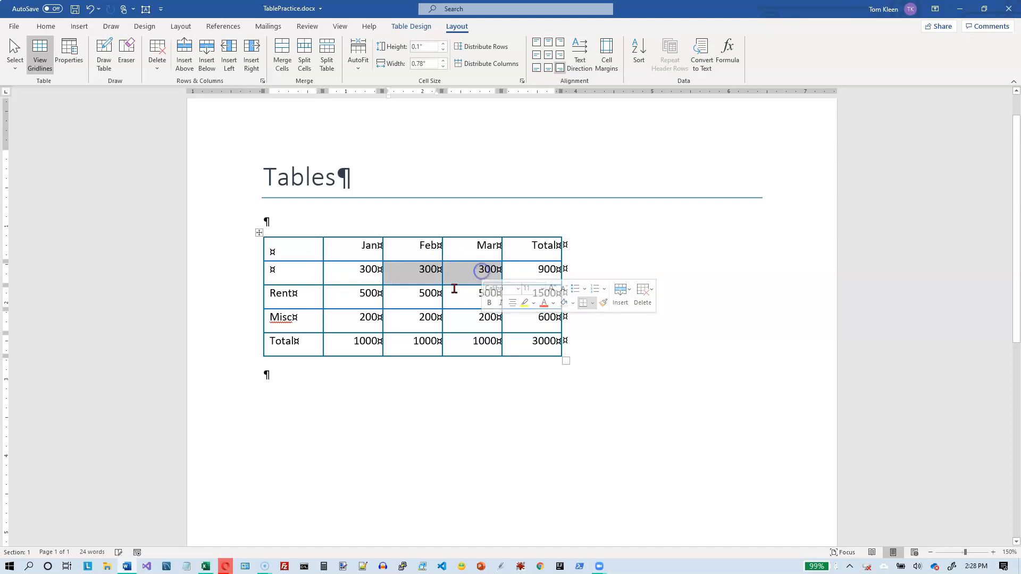
left_click(158, 72)
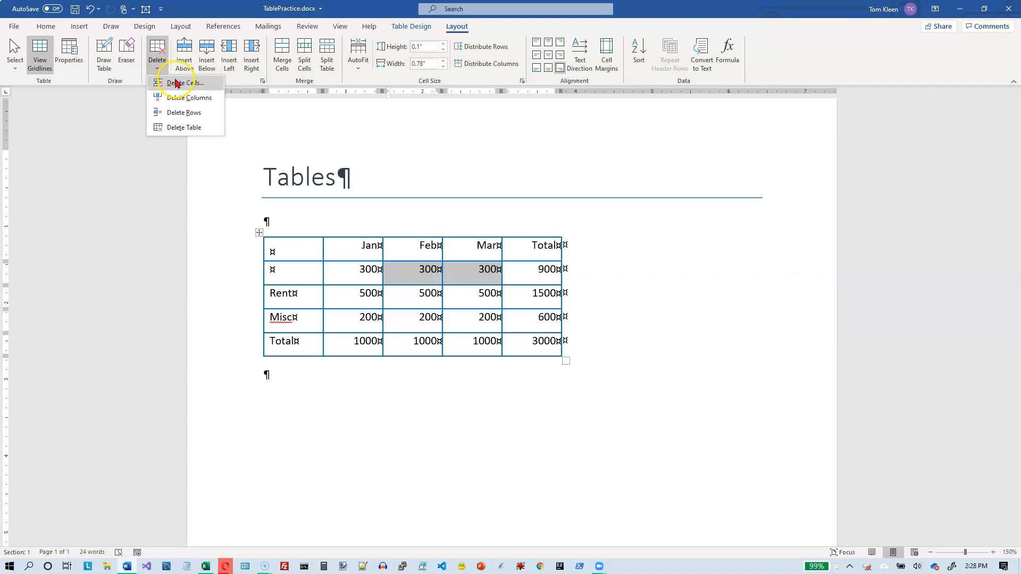
left_click(177, 84)
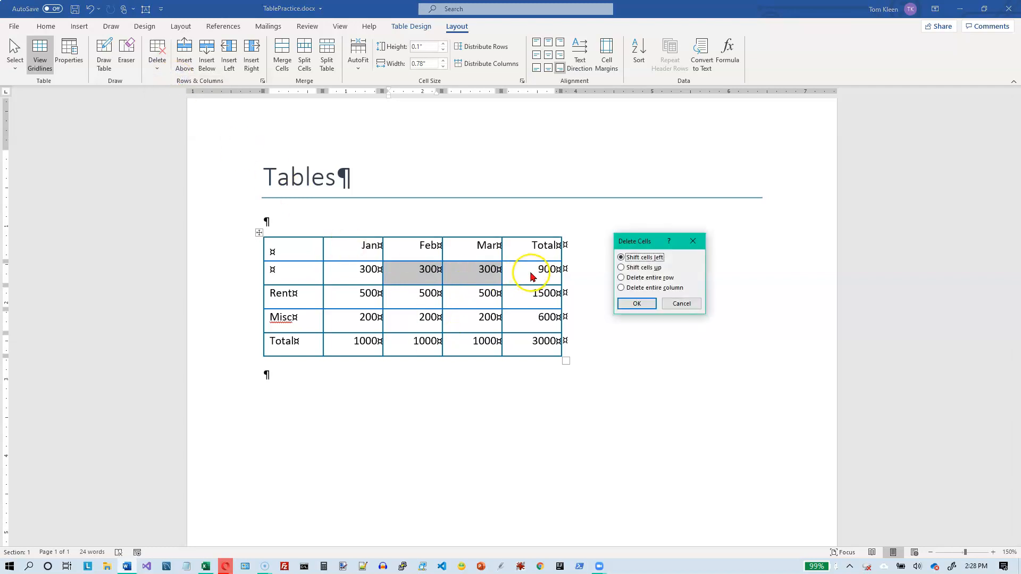
left_click(635, 306)
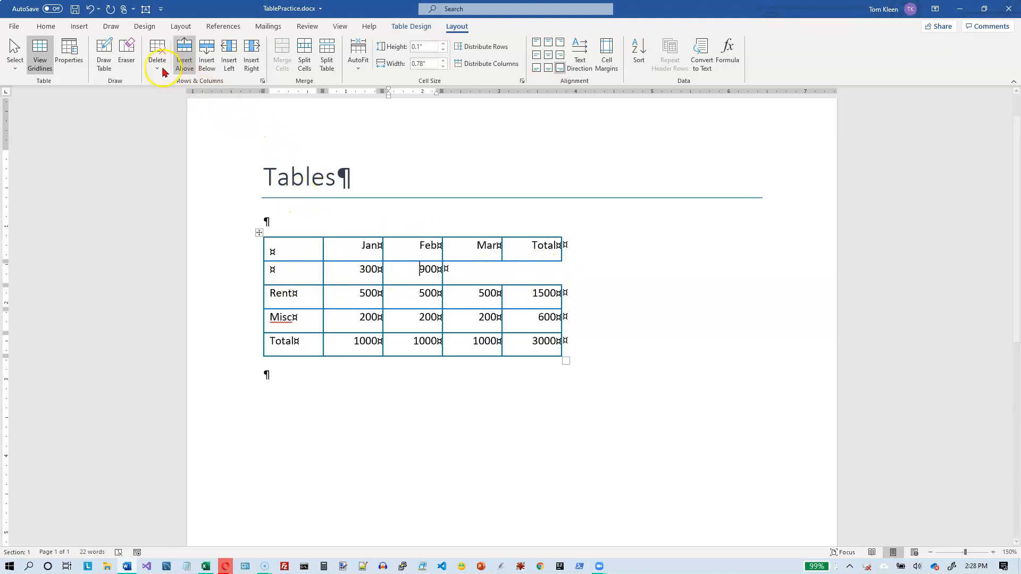
left_click(95, 13)
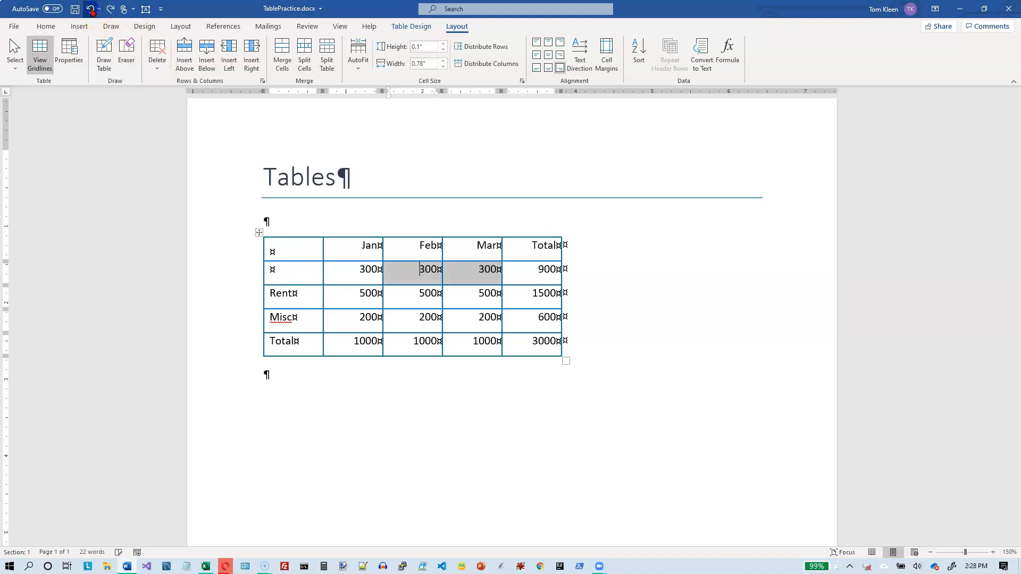
Step: Delete the Feb and Mar columns and undo the deletion
left_click(154, 63)
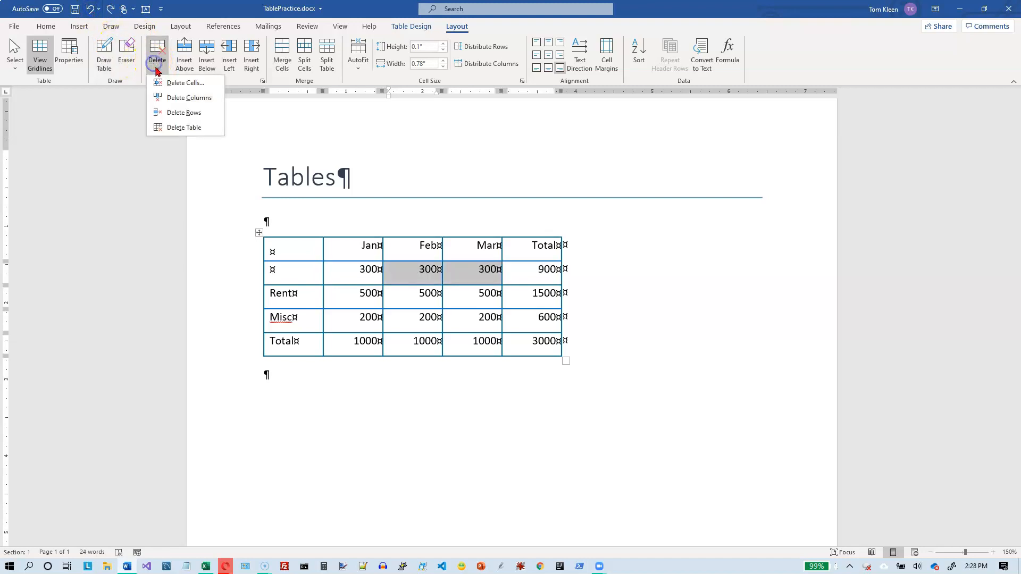
left_click(191, 97)
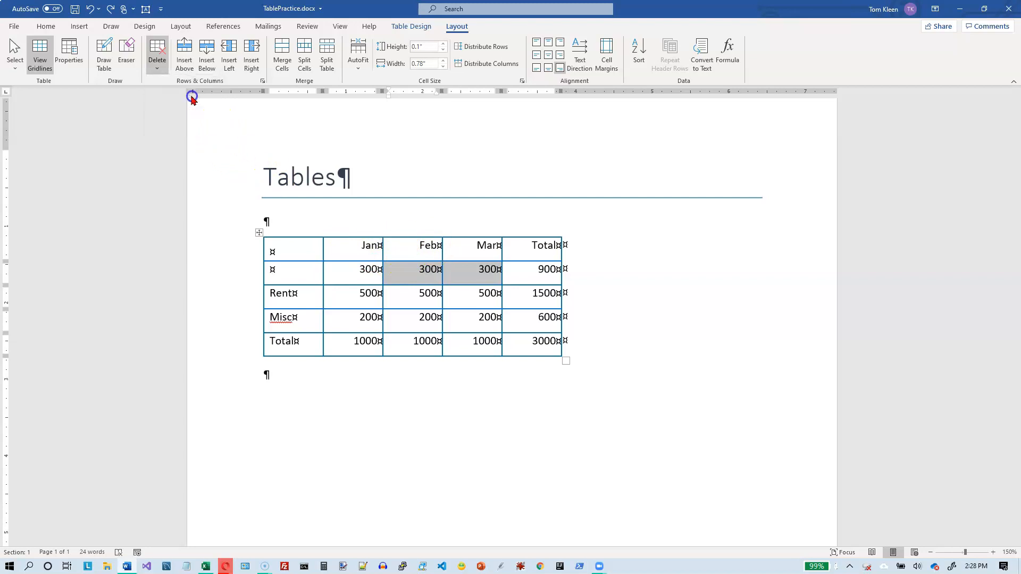
left_click(90, 11)
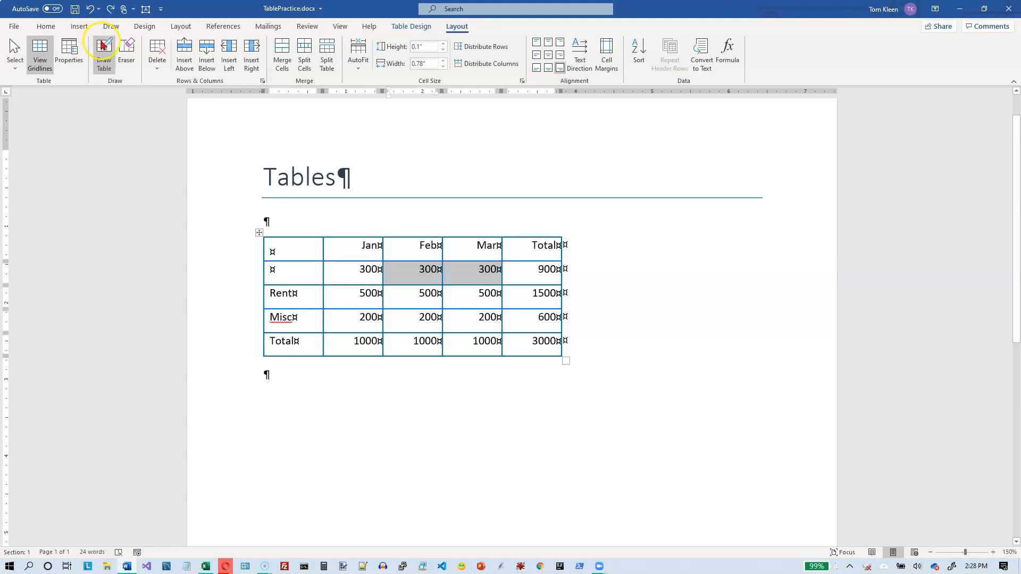
Step: Delete the second row of the table and undo the deletion
left_click(150, 75)
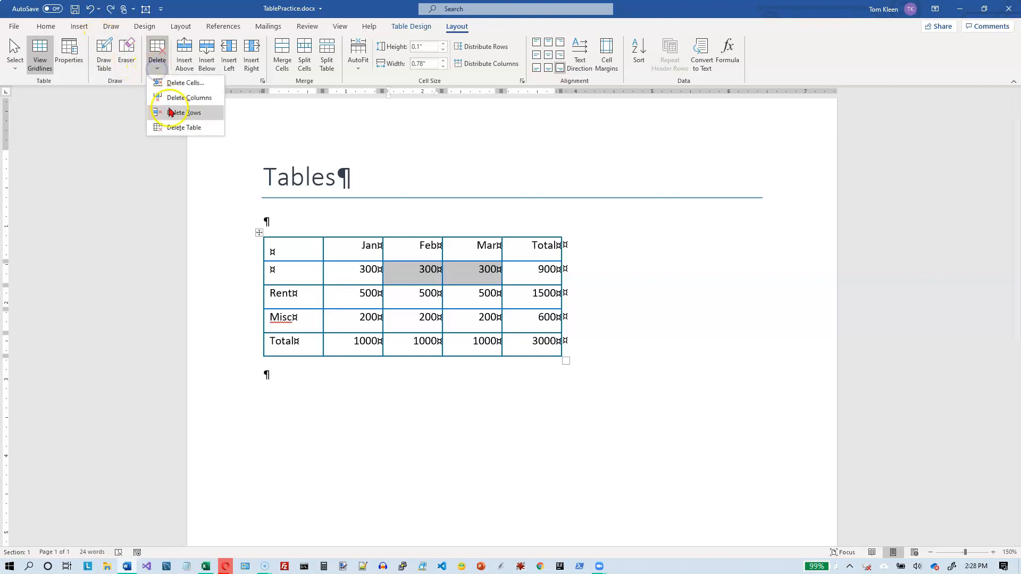
left_click(171, 113)
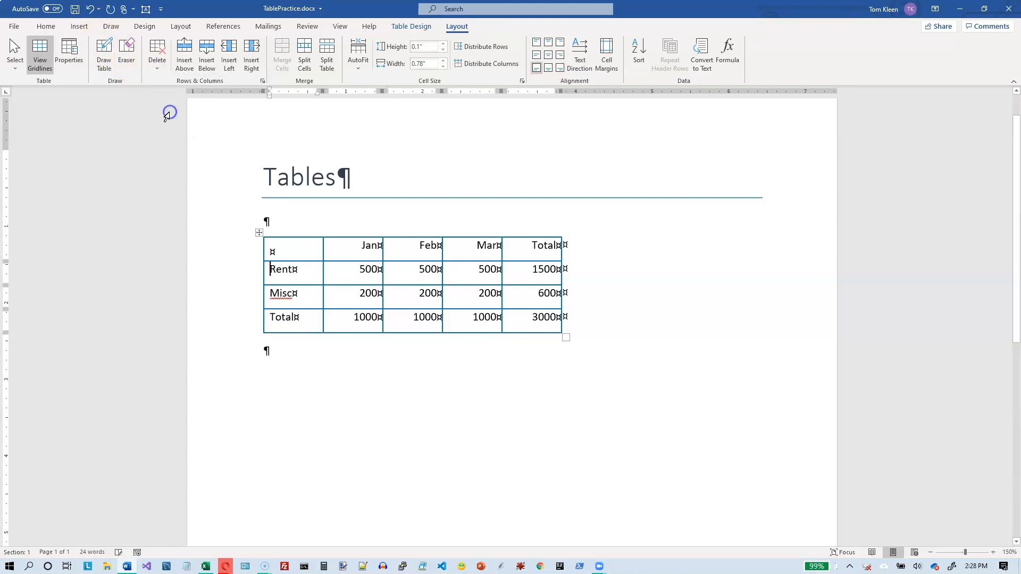
left_click(91, 9)
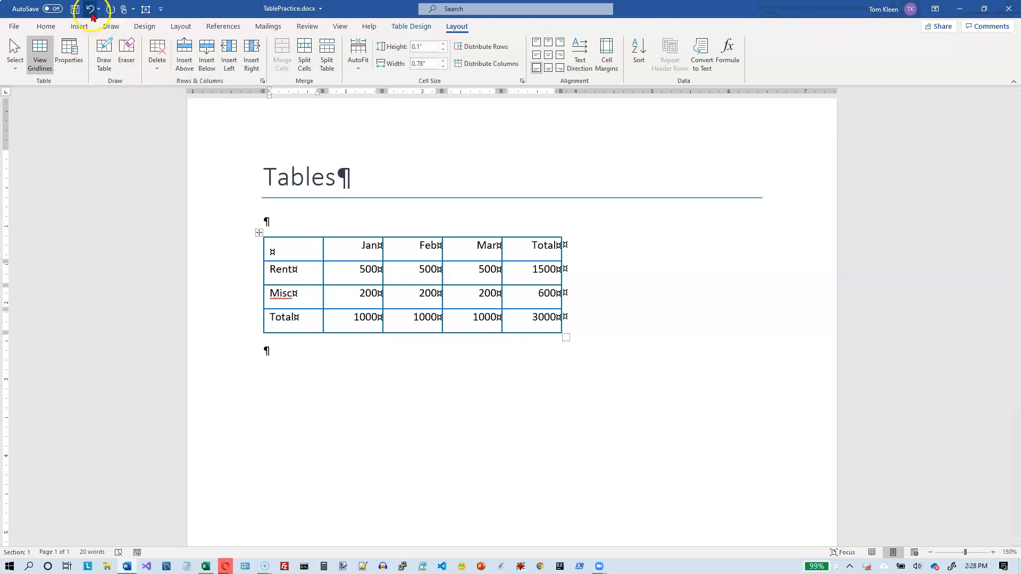
Step: Delete the whole table and undo the deletion
left_click(156, 61)
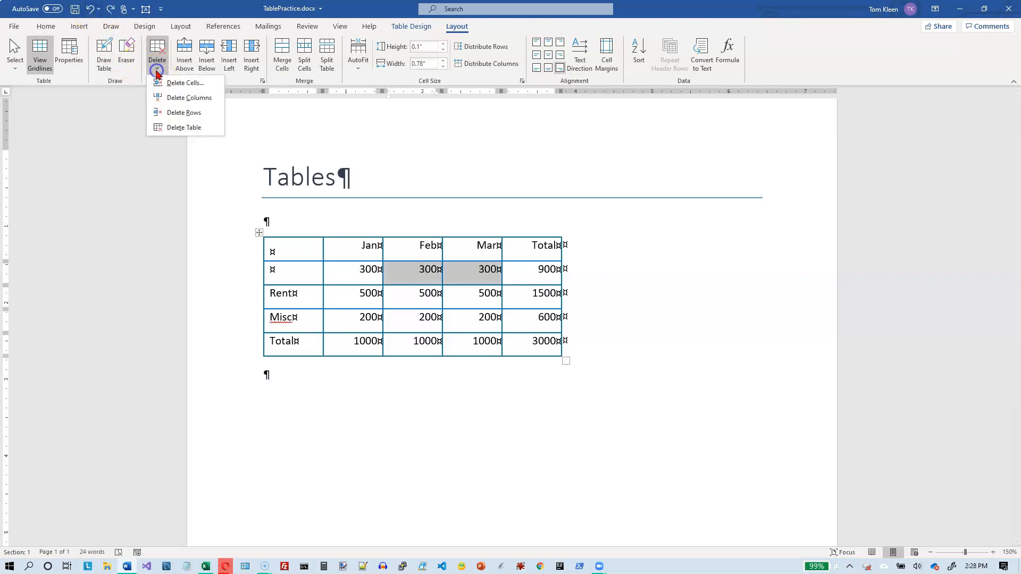
left_click(179, 128)
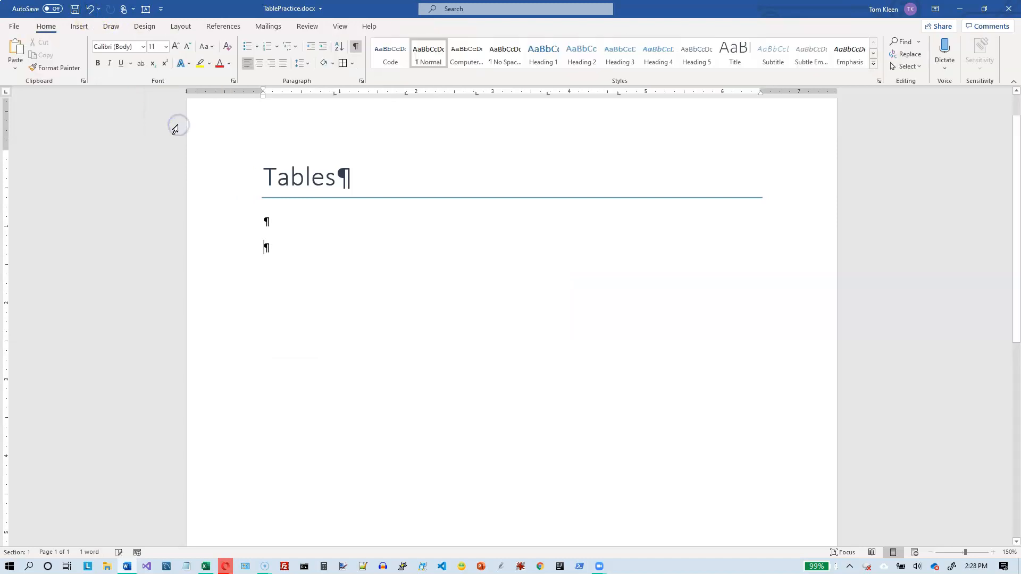
left_click(91, 9)
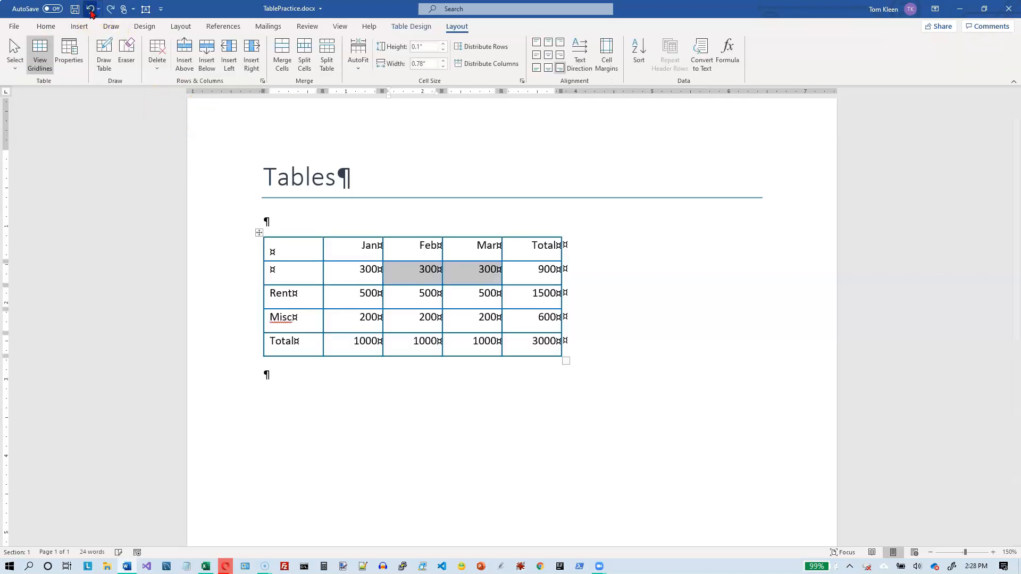
Step: Select the entire table, clear all its cell contents, and undo the clearing
left_click(301, 248)
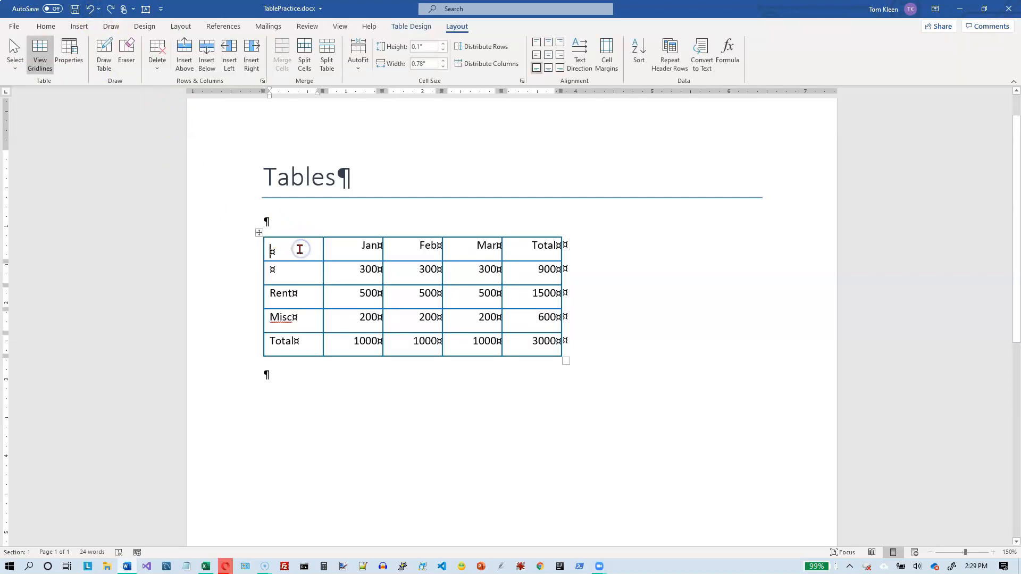
left_click(260, 232)
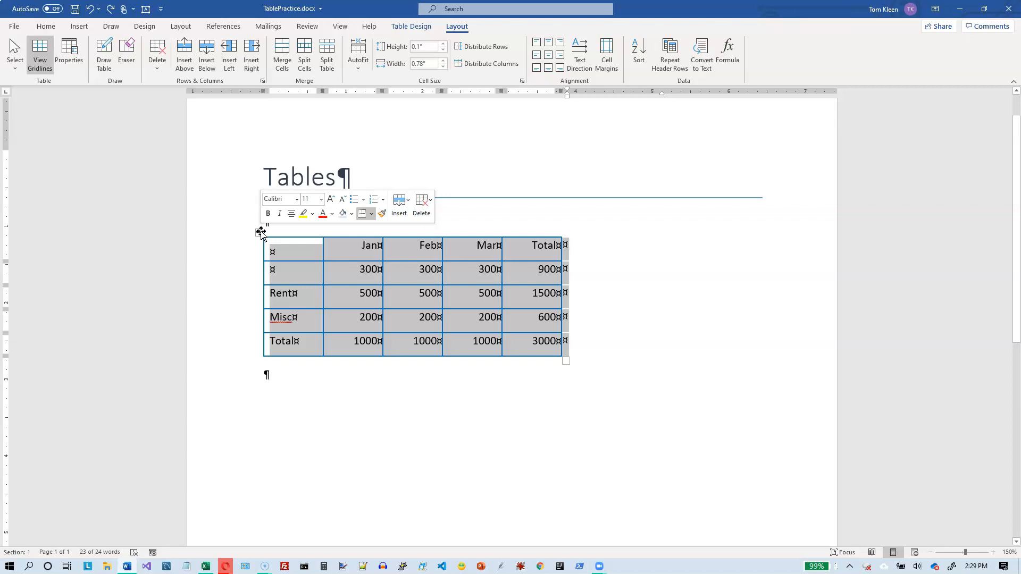
key("Delete")
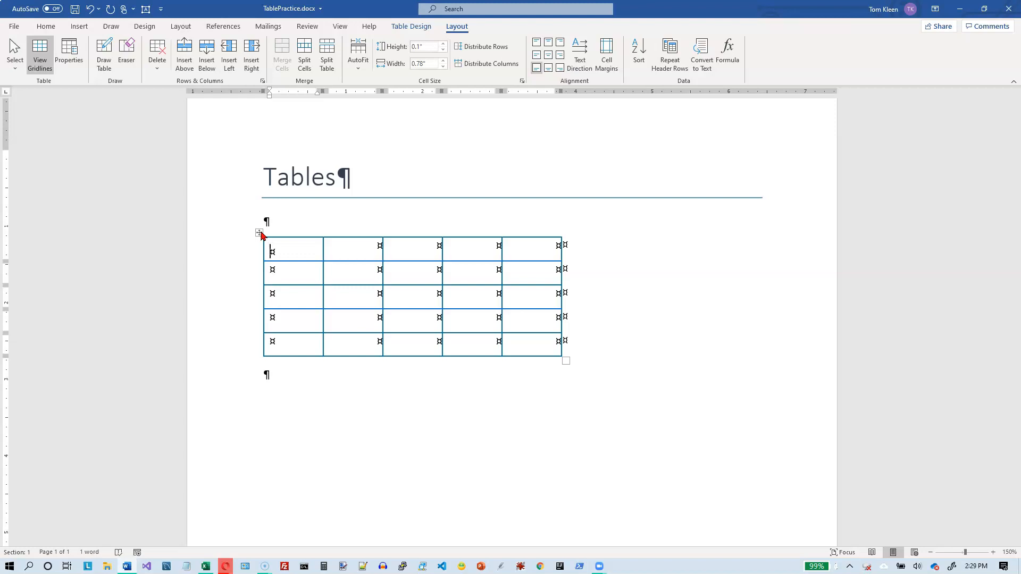
left_click(91, 9)
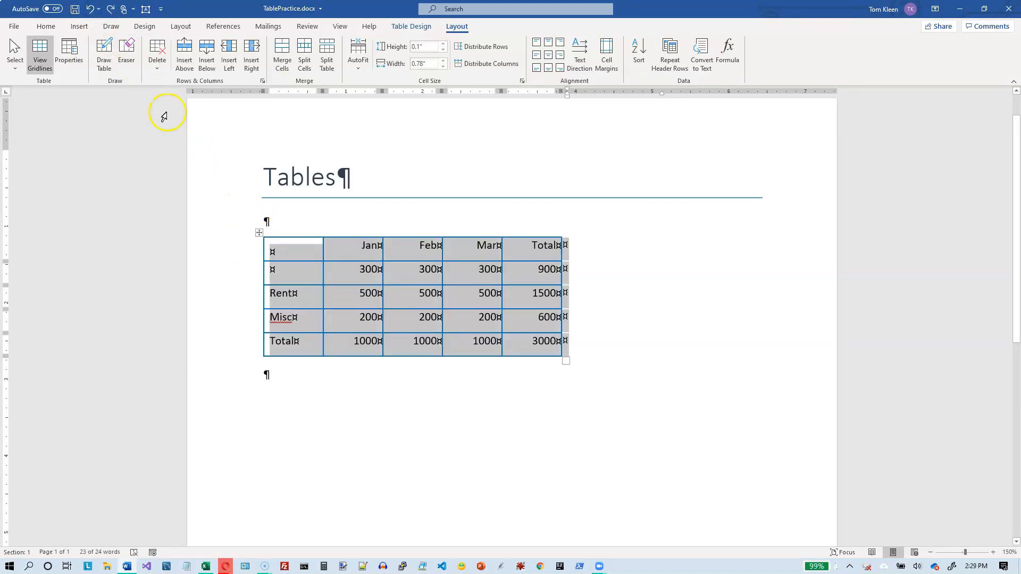
Step: Delete the entire table through its shortcut menu and undo the deletion
left_click(157, 59)
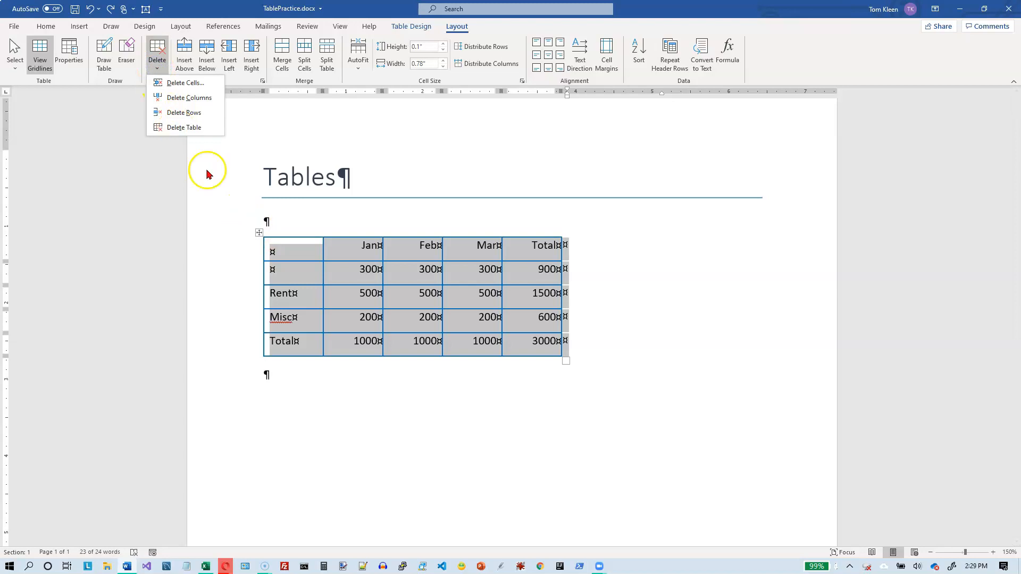
left_click(259, 232)
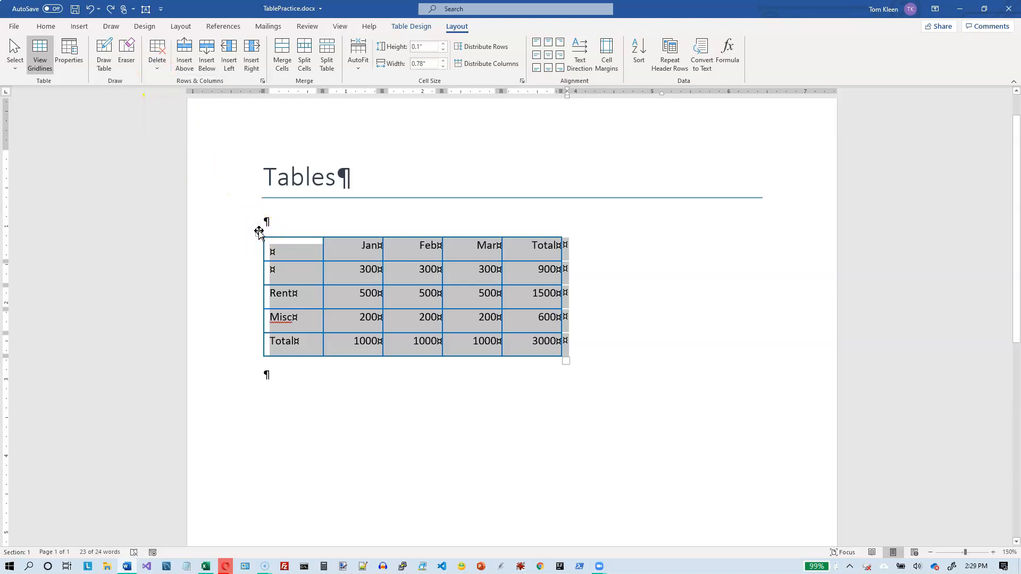
right_click(257, 232)
left_click(413, 204)
left_click(415, 203)
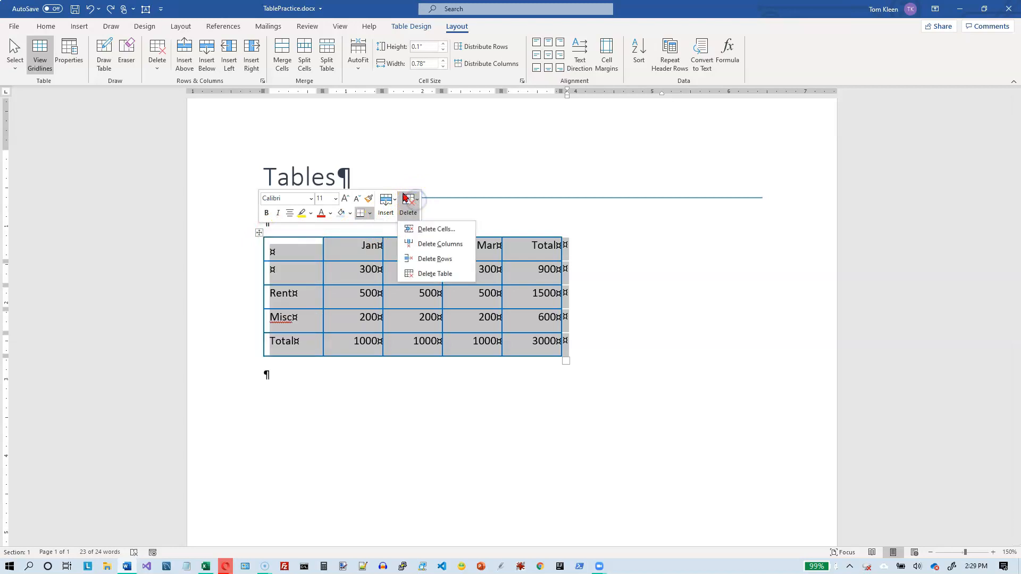
left_click(432, 275)
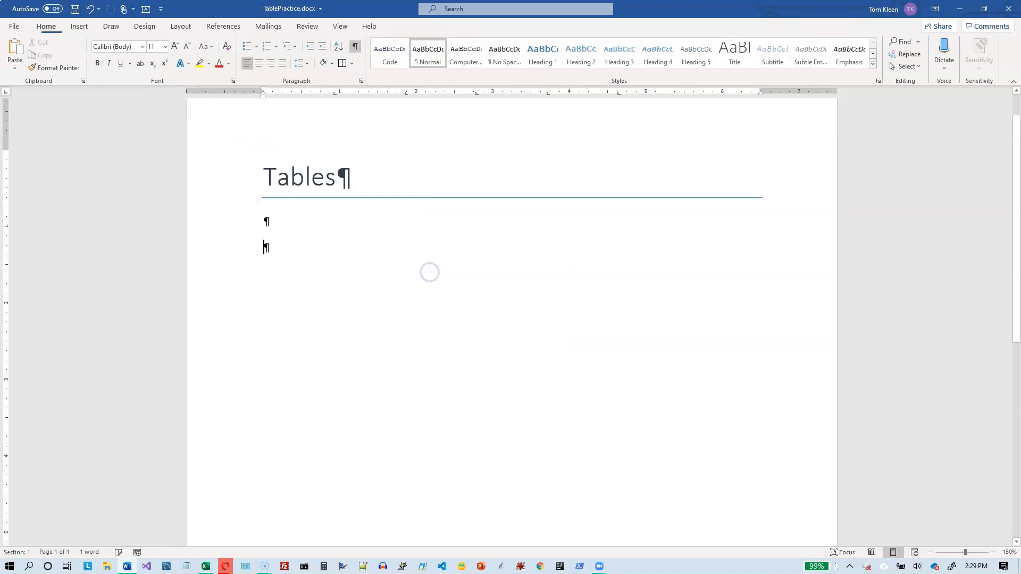
left_click(90, 9)
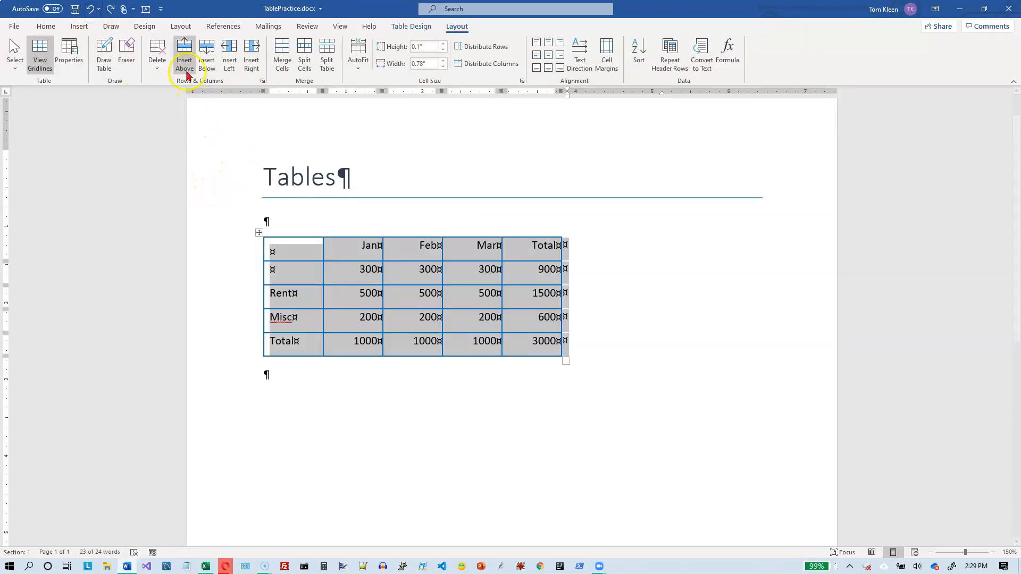
Step: Insert two rows above the Rent and Misc rows
left_click(283, 257)
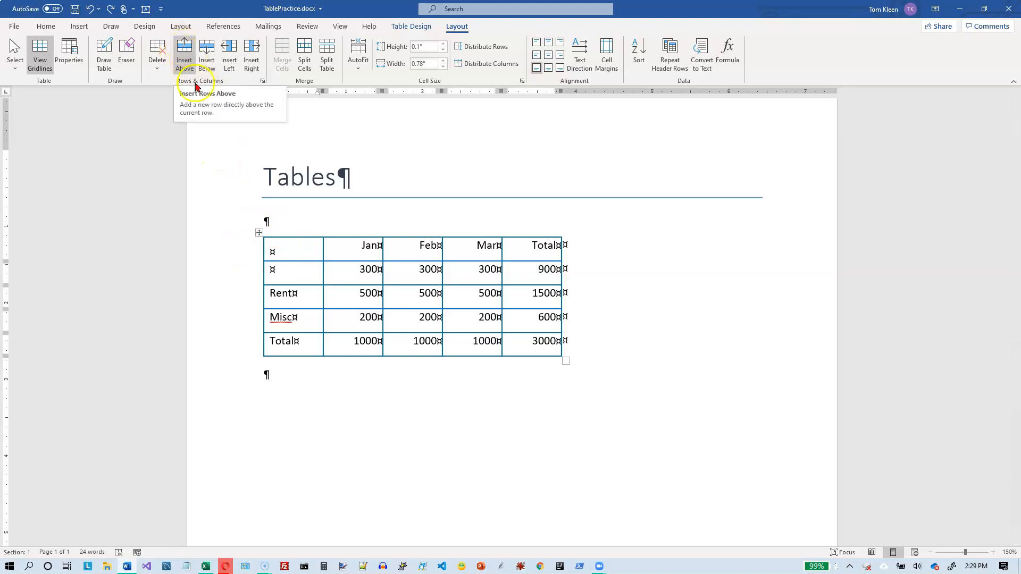
mouse_move(259, 310)
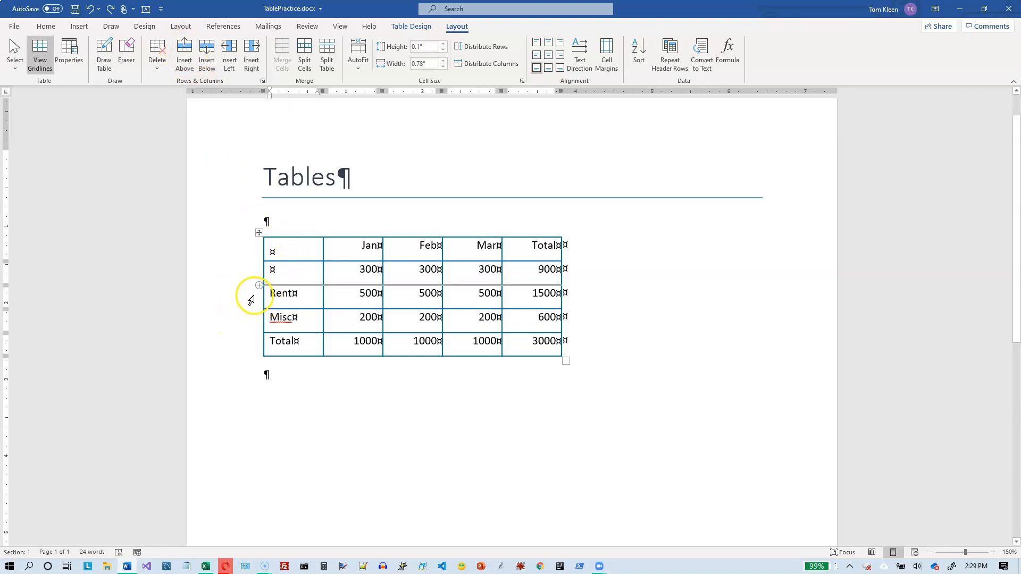
left_click_drag(252, 299, 257, 321)
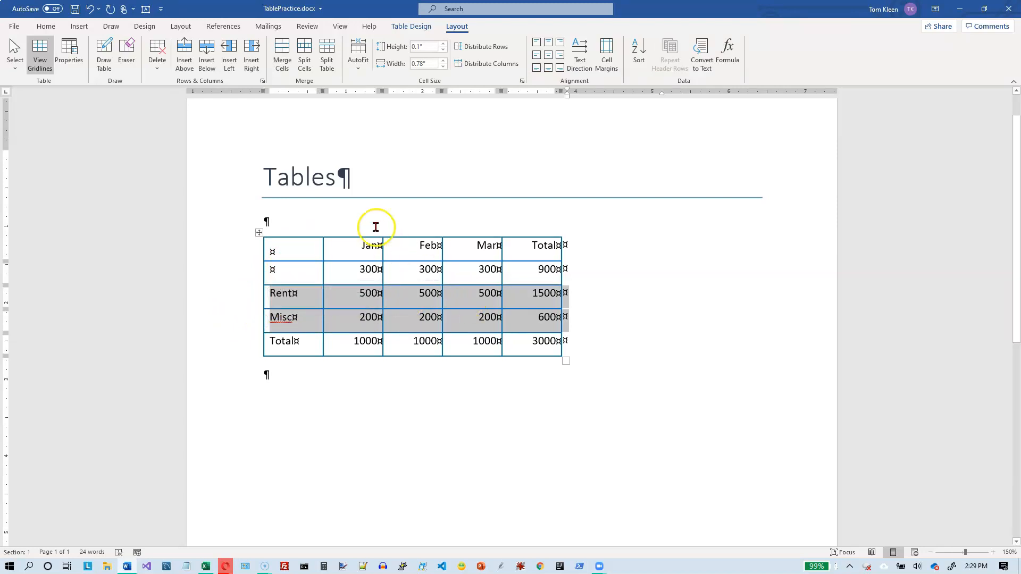
left_click(183, 50)
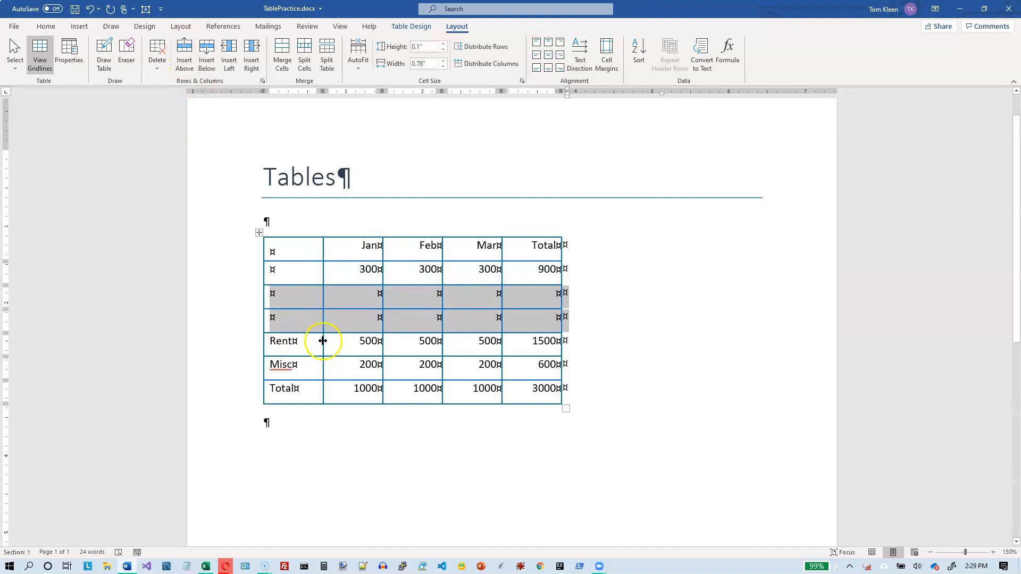
Step: Insert two rows below the selected rows, and undo both row insertions
left_click(206, 61)
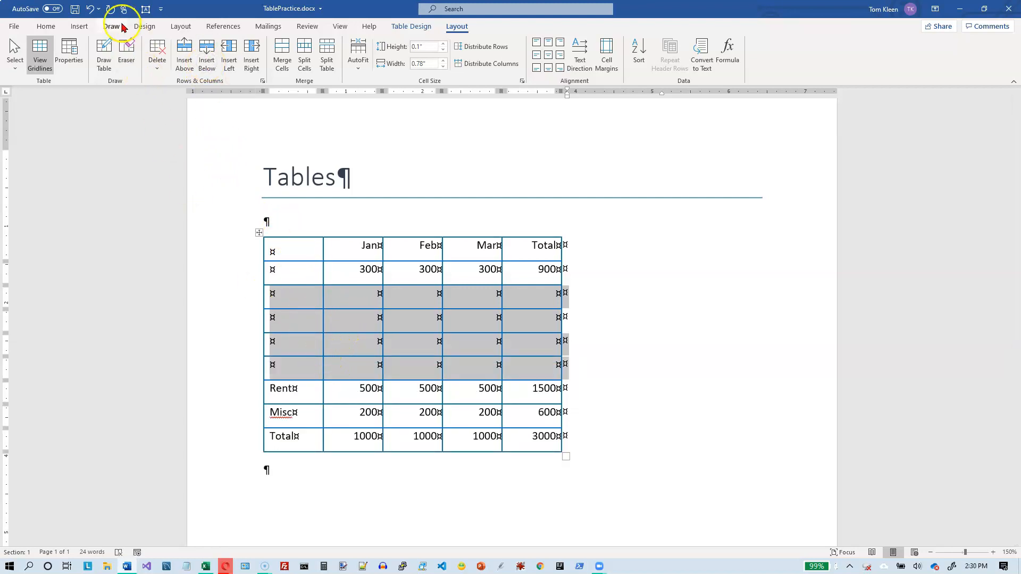
left_click(91, 10)
left_click(90, 9)
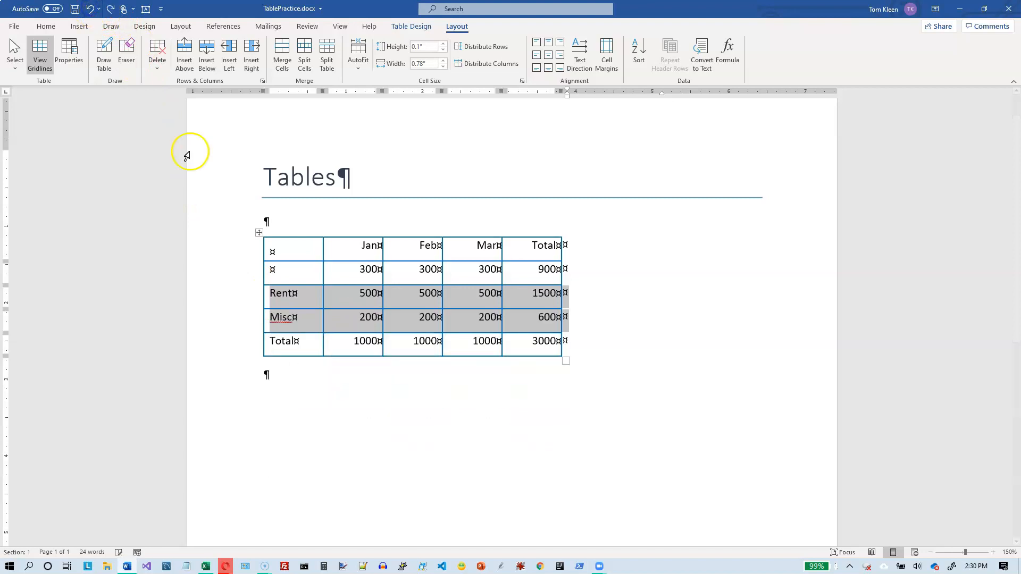
Step: Insert two columns to the left of the Jan and Feb columns
left_click(375, 274)
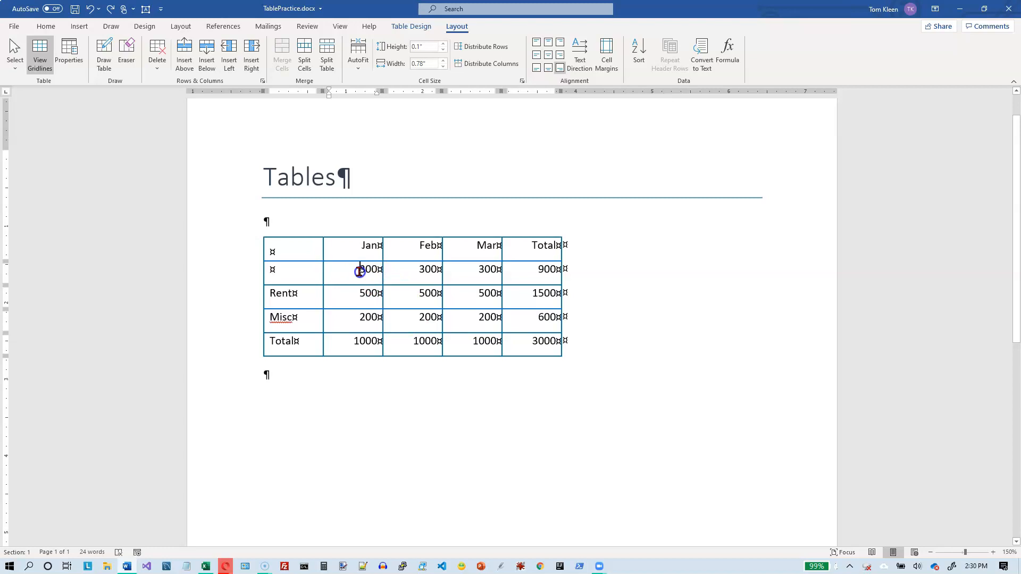
left_click_drag(383, 275, 402, 290)
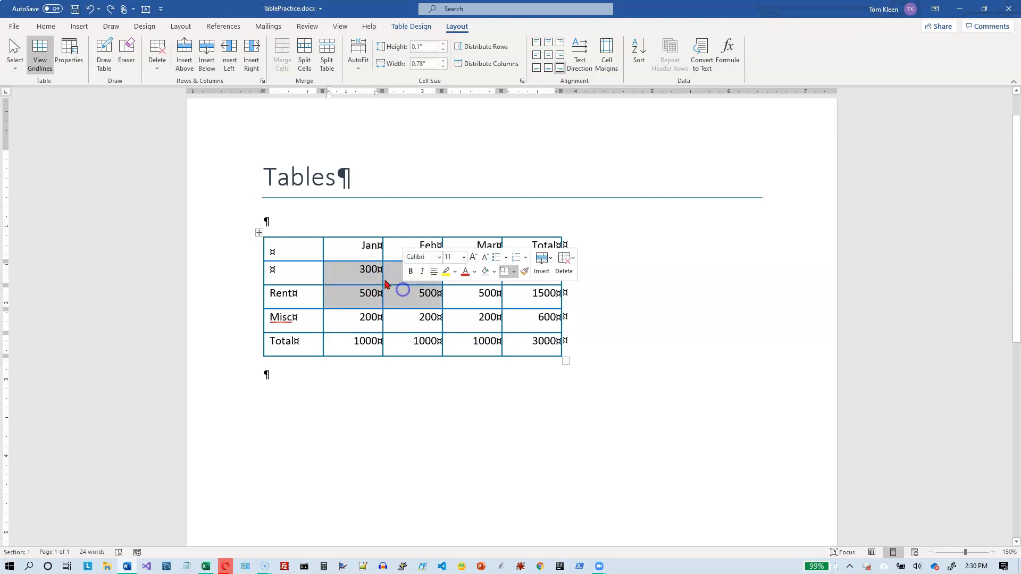
left_click_drag(358, 235, 411, 246)
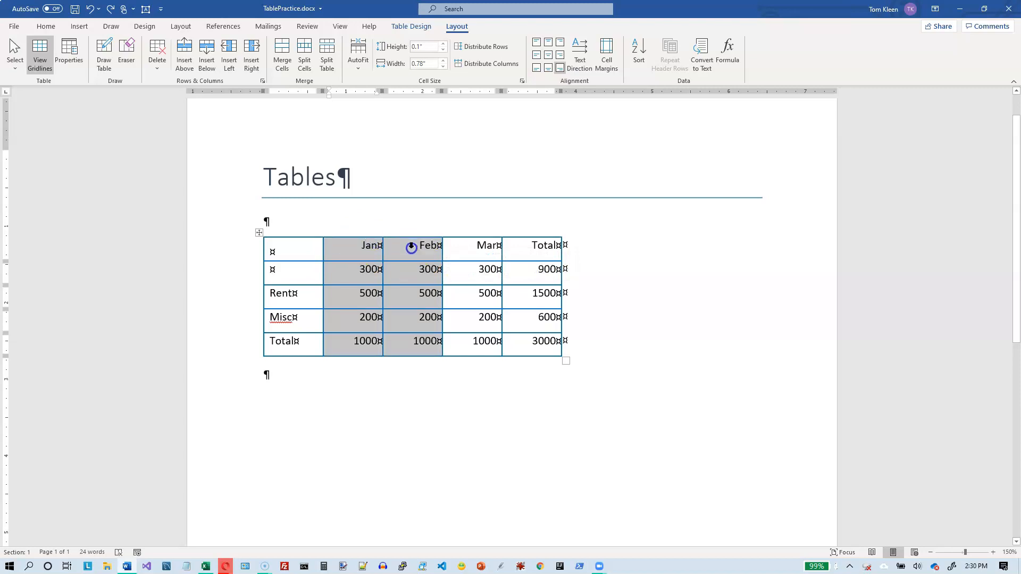
left_click(229, 54)
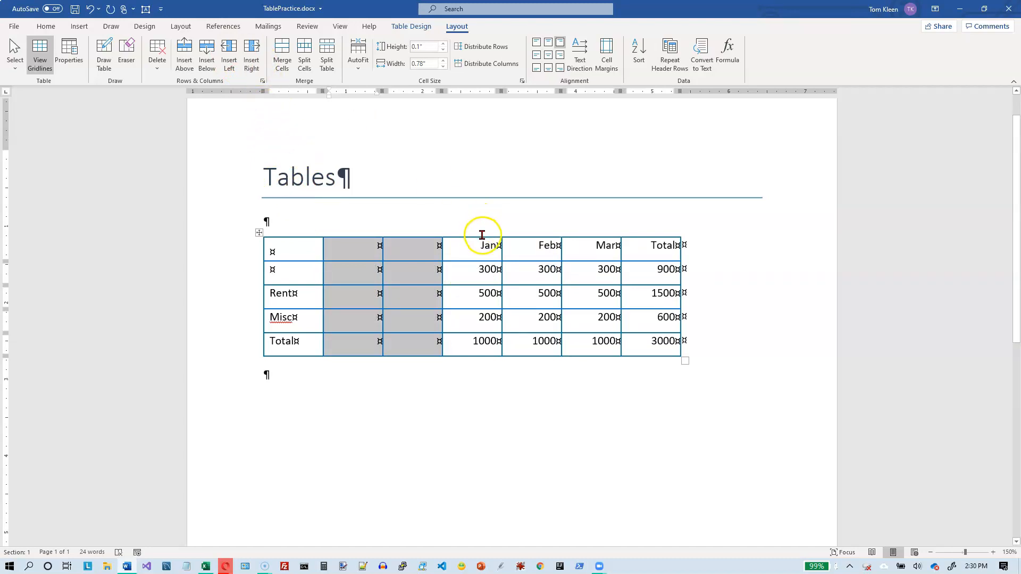
Step: Insert two columns to the right of the Jan and Feb columns, and undo both column insertions
left_click_drag(482, 235, 532, 235)
left_click(252, 68)
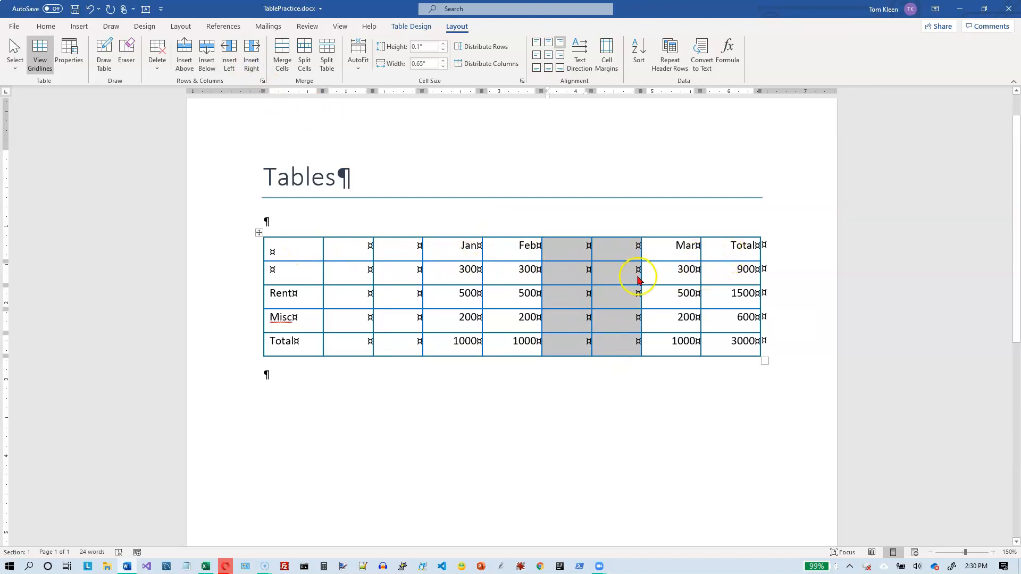
left_click(90, 9)
left_click(91, 10)
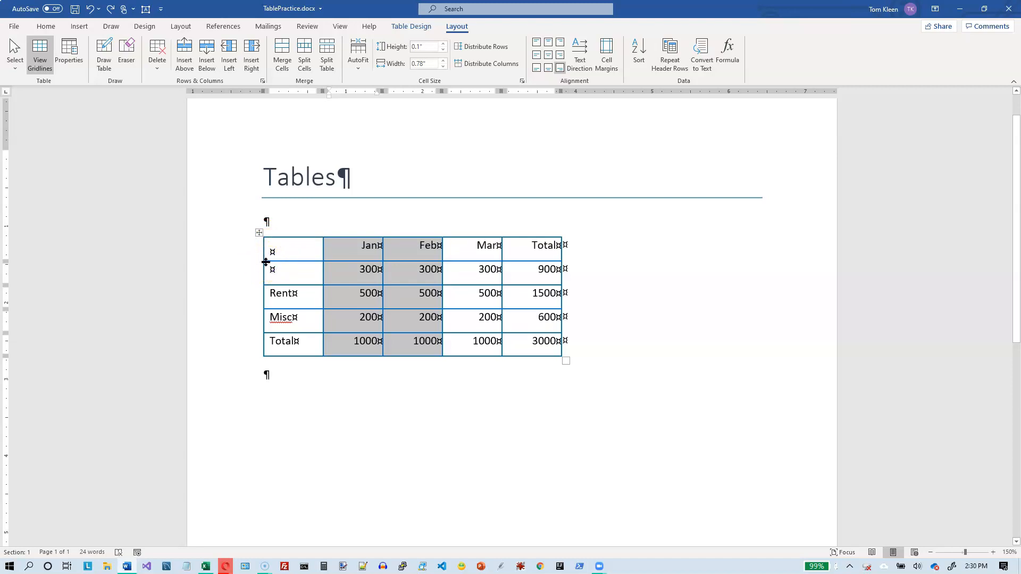
Step: Insert a row between the header row and the first data row with the quick-insert handle, and undo it
left_click(335, 269)
mouse_move(260, 262)
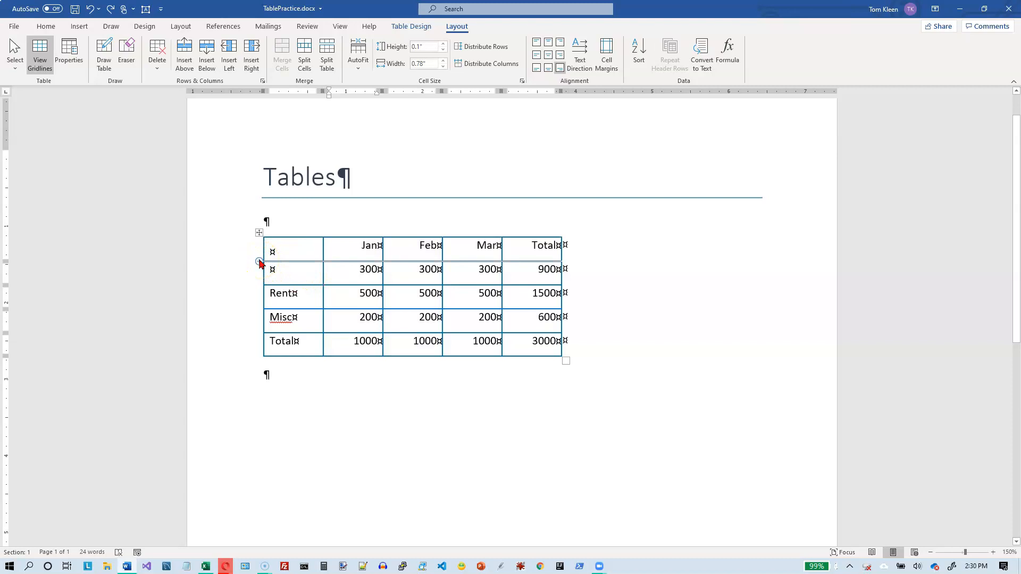
left_click(259, 262)
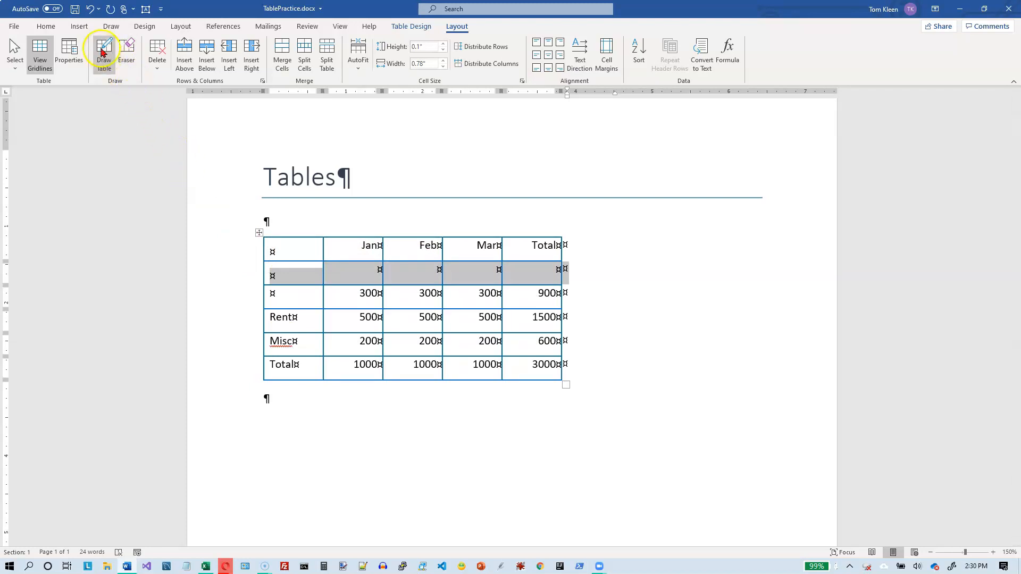
key("ctrl+z")
Step: Insert a column after the first column with the quick-insert handle, and undo it
mouse_move(322, 238)
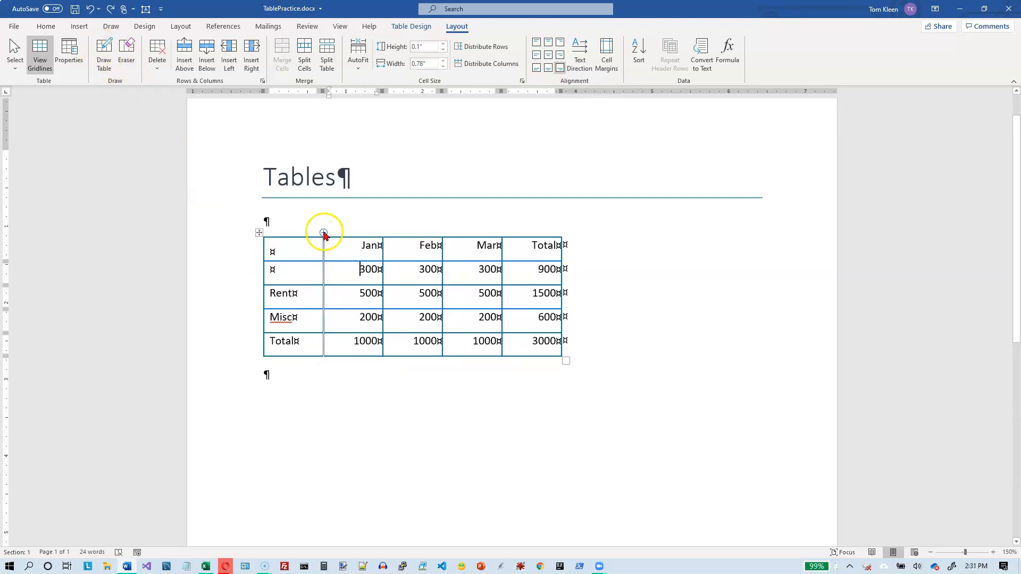
left_click(324, 232)
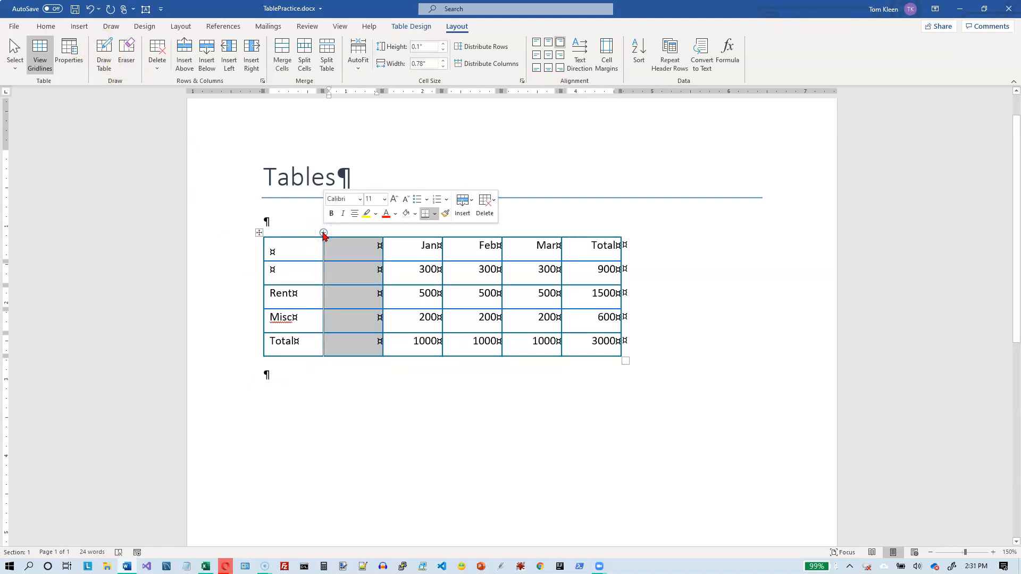
left_click(89, 10)
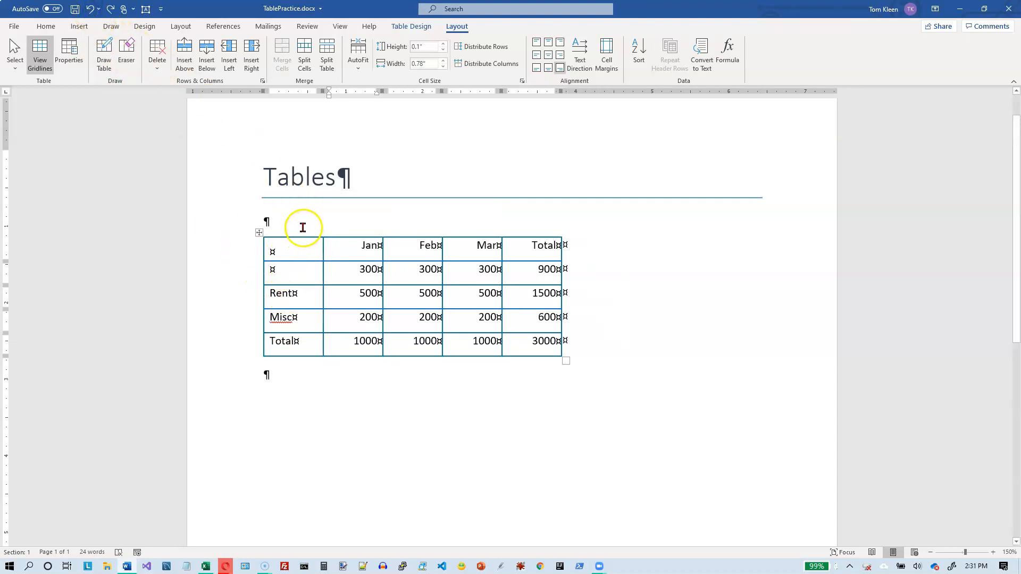
Step: Insert a new row above the header row and merge all its cells into one
left_click(277, 251)
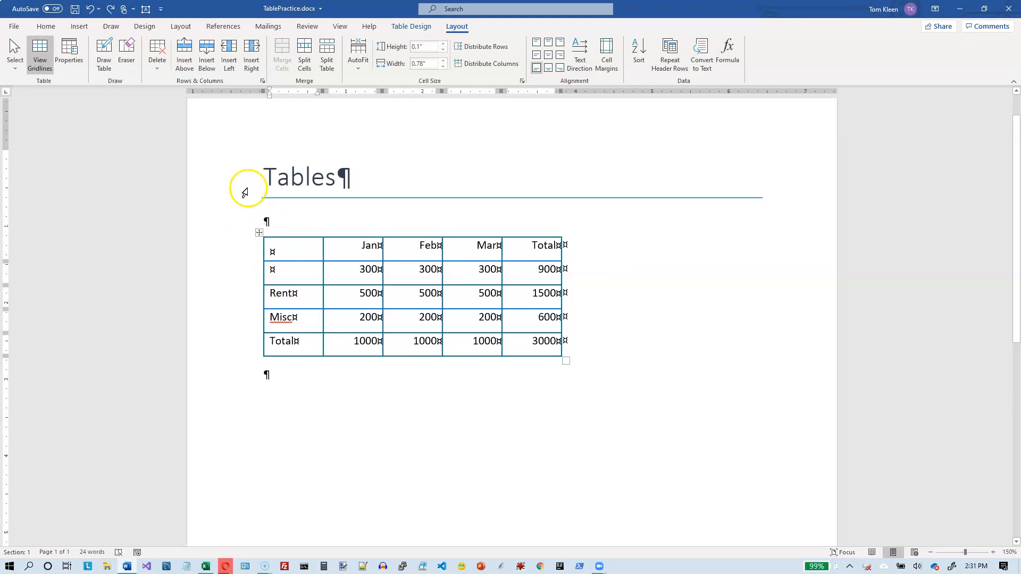
left_click(186, 64)
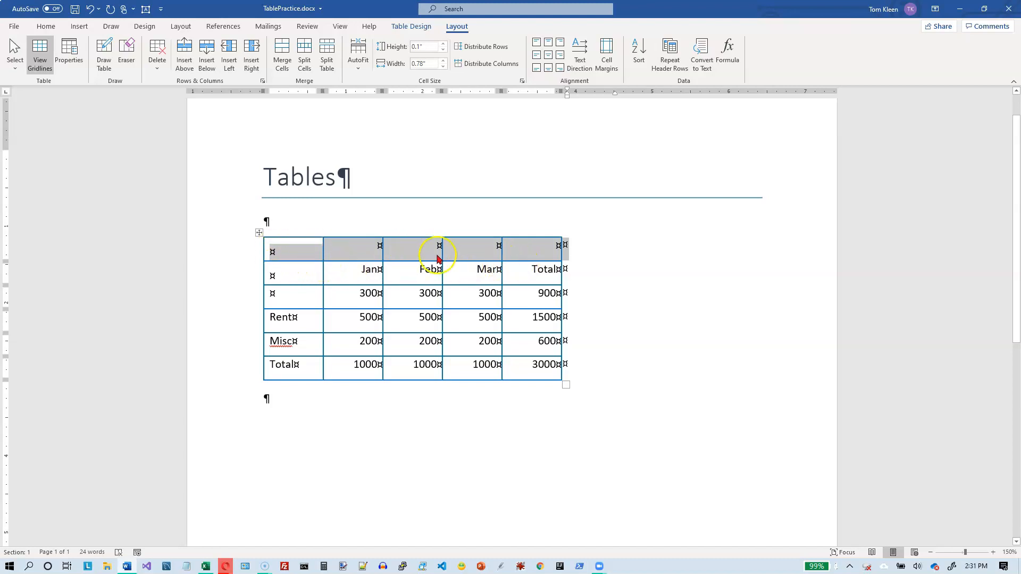
left_click(282, 55)
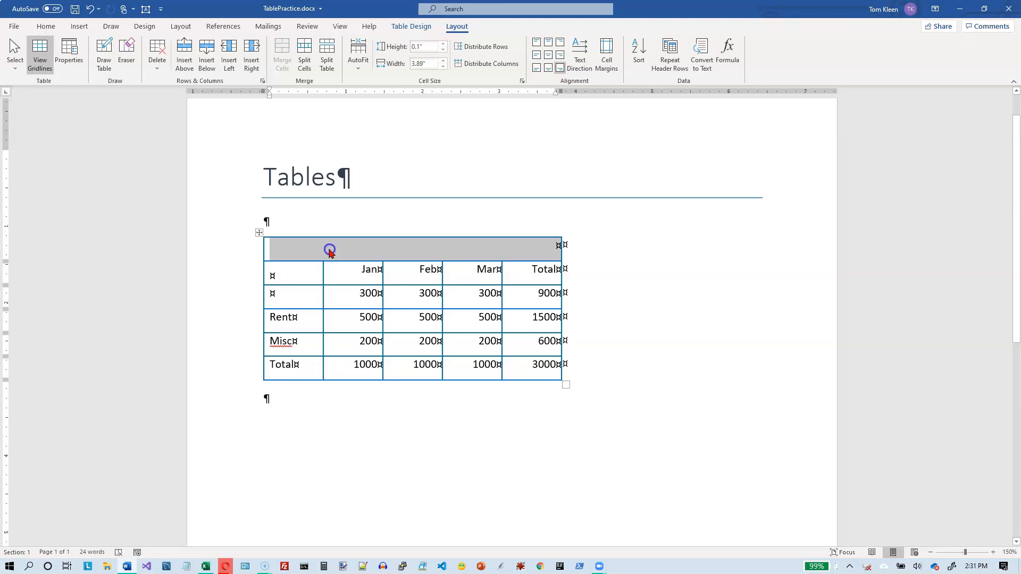
Step: Enter "My Budget" in the merged top row and center it in the cell
left_click(330, 250)
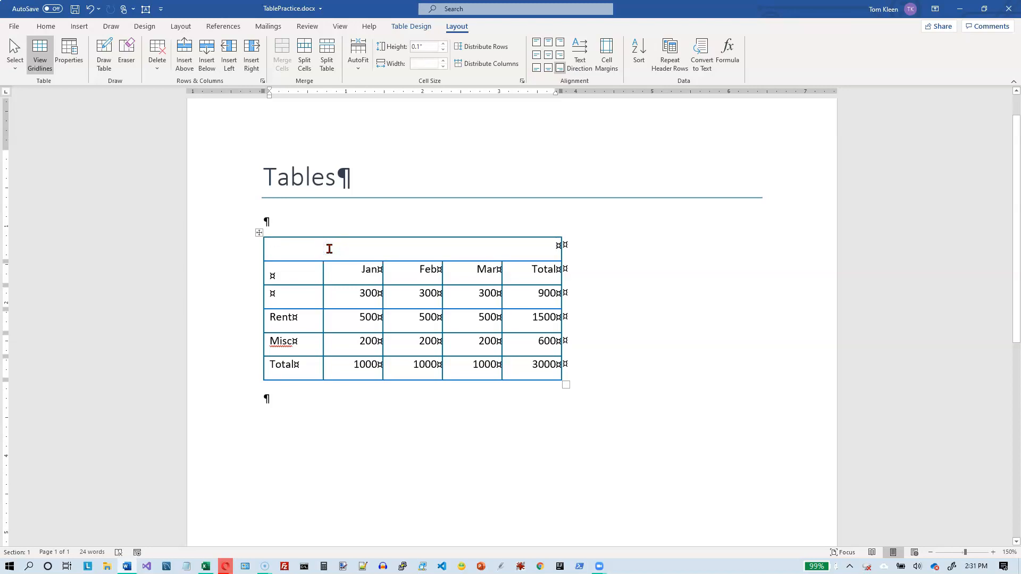
type("My Budget")
left_click(550, 57)
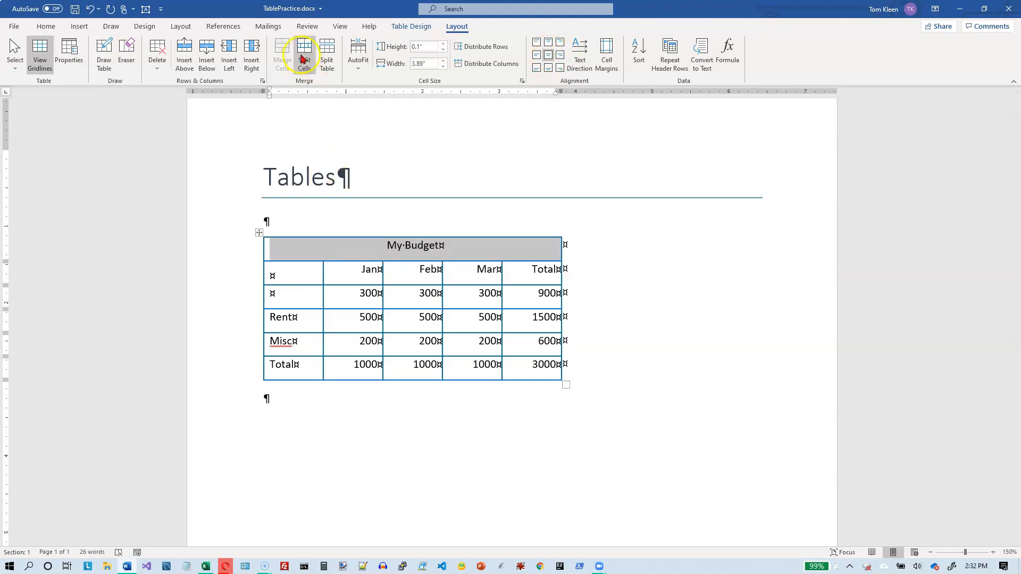
Step: Split the My Budget cell into 2 columns and 1 row, and undo the split
left_click(304, 54)
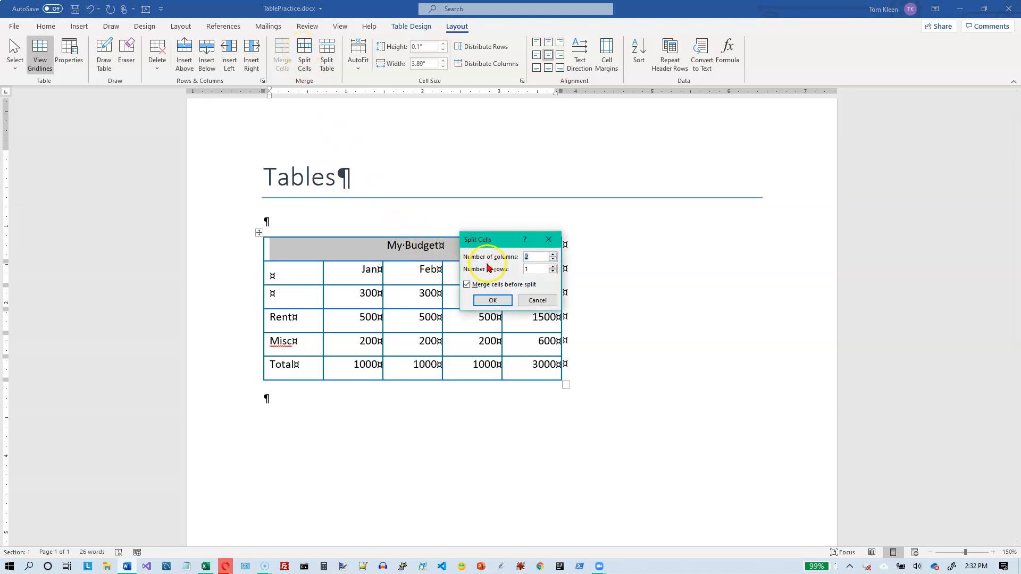
left_click(493, 301)
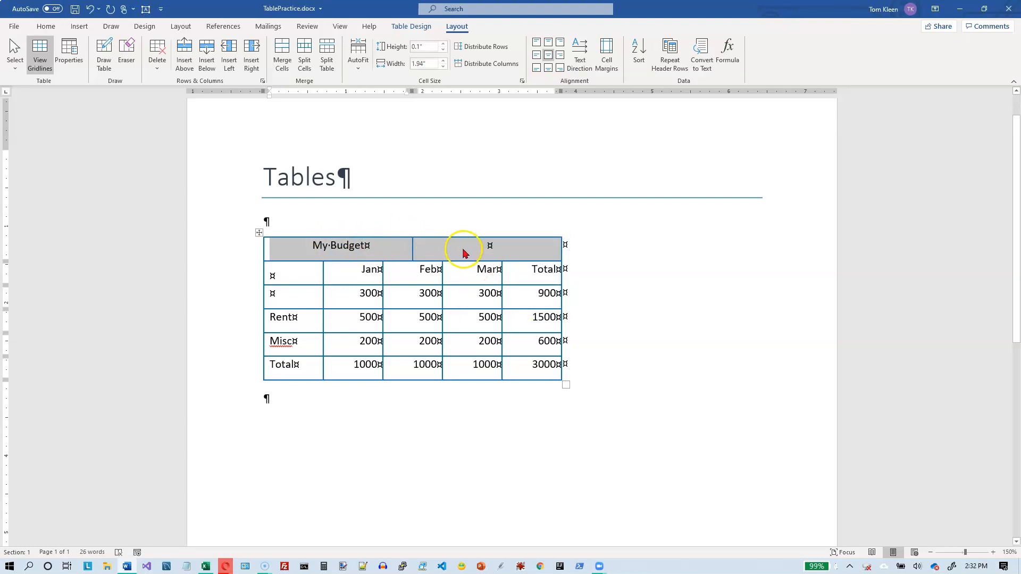
left_click(90, 9)
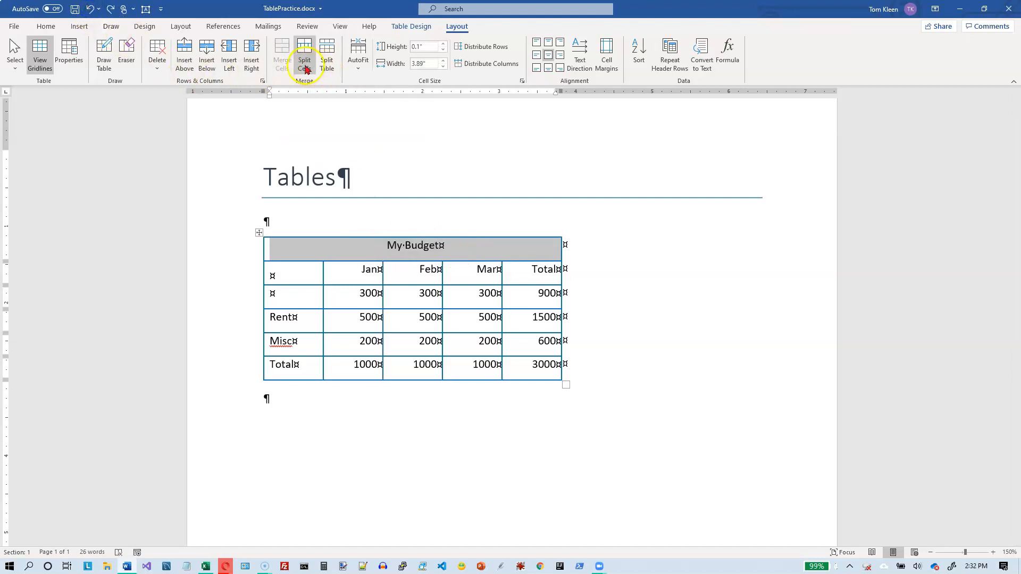
Step: Split the My Budget cell into 5 columns and 1 row
left_click(306, 69)
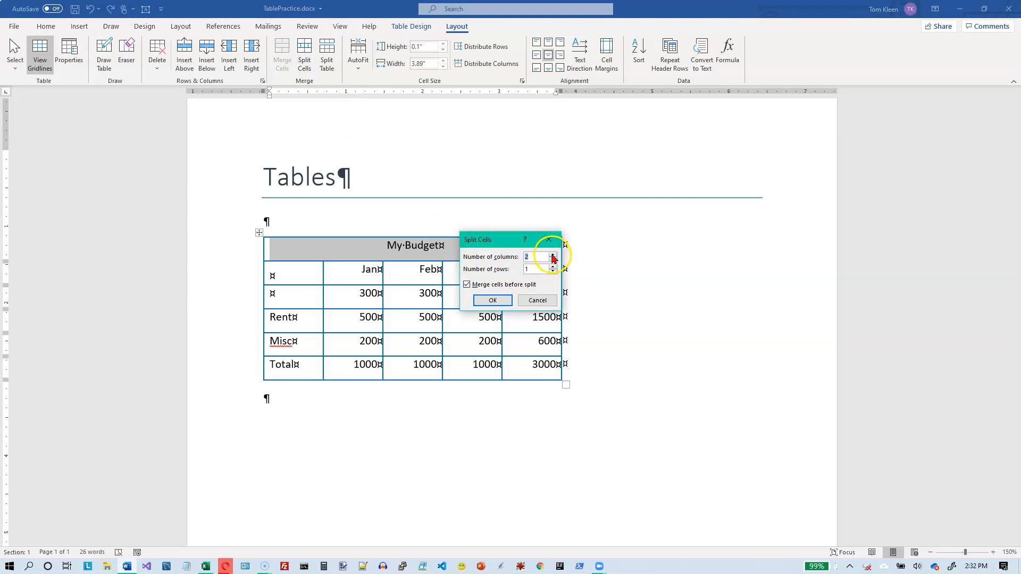
left_click(493, 300)
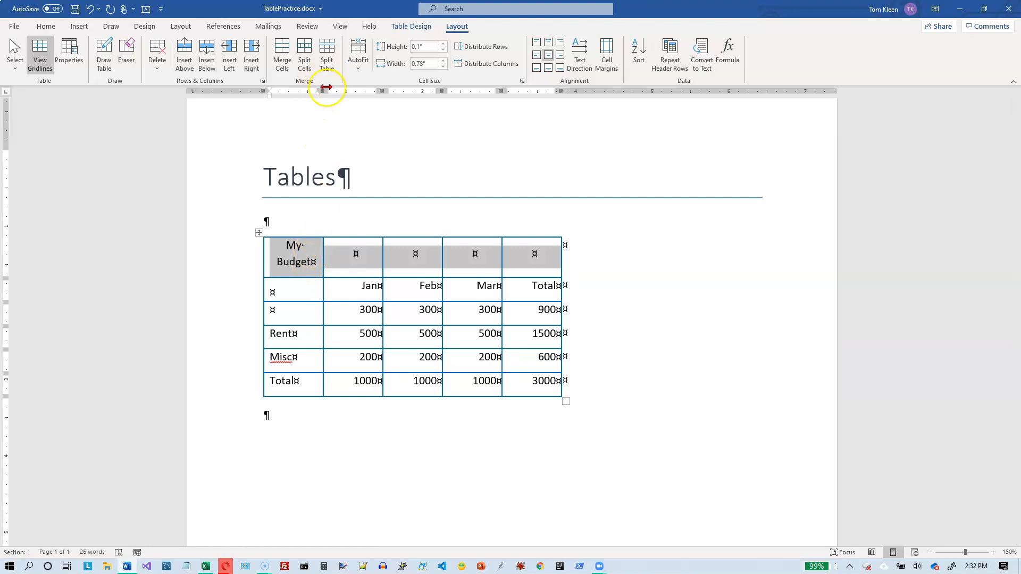
Step: Split the table into two tables starting at the Rent row
left_click(272, 339)
left_click(271, 339)
left_click_drag(268, 338, 530, 387)
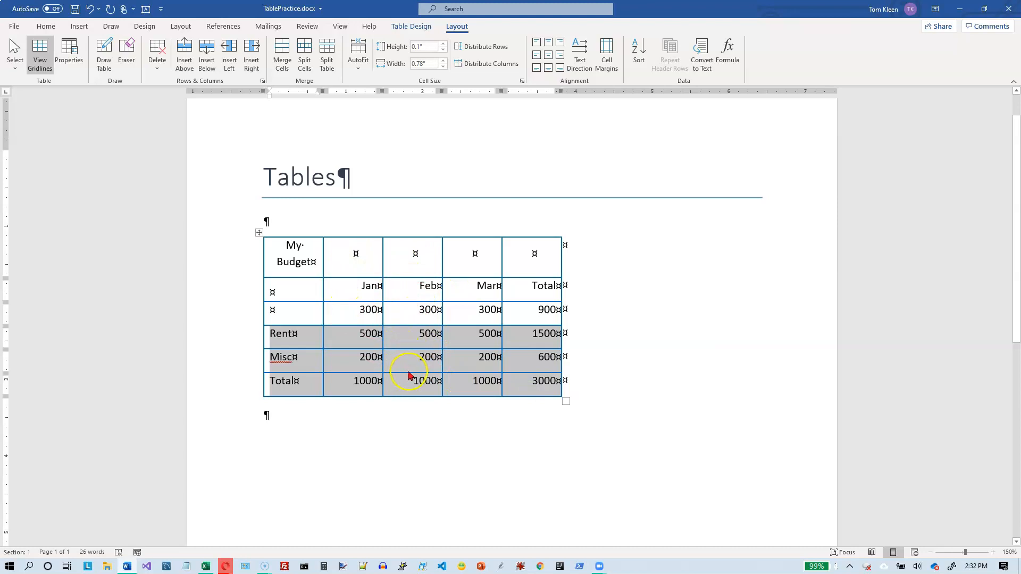
left_click(327, 56)
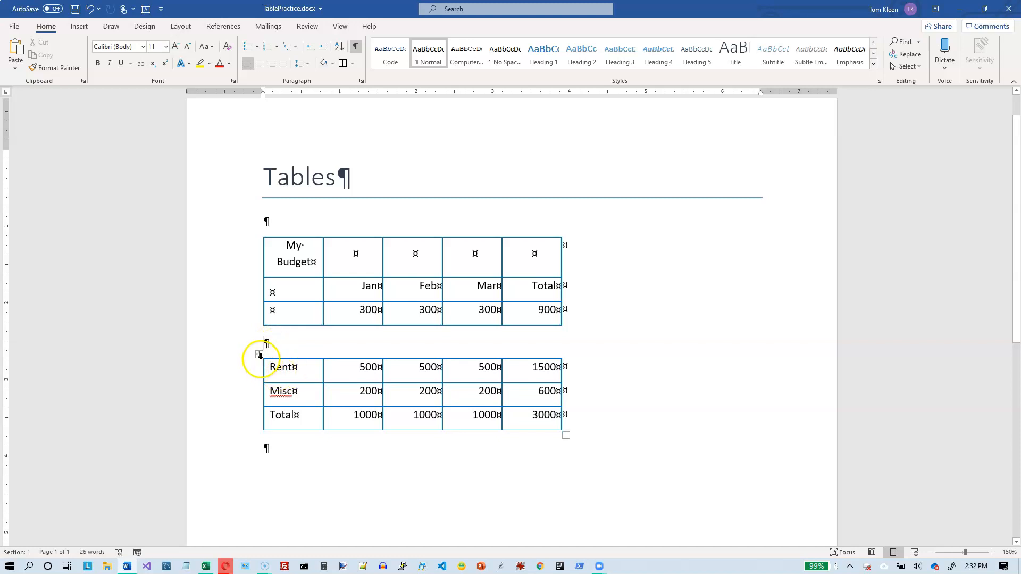
left_click(289, 368)
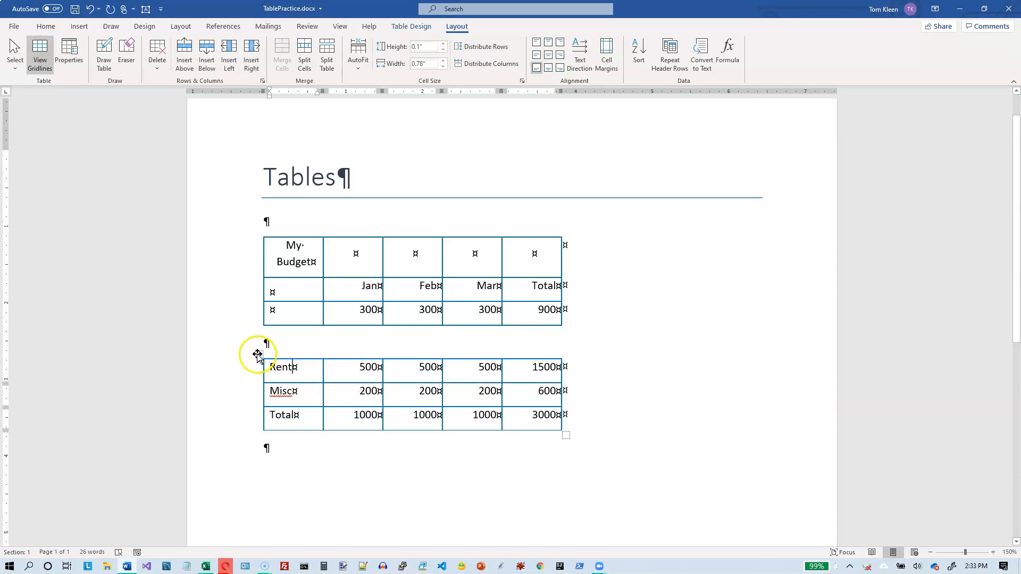
left_click(298, 293)
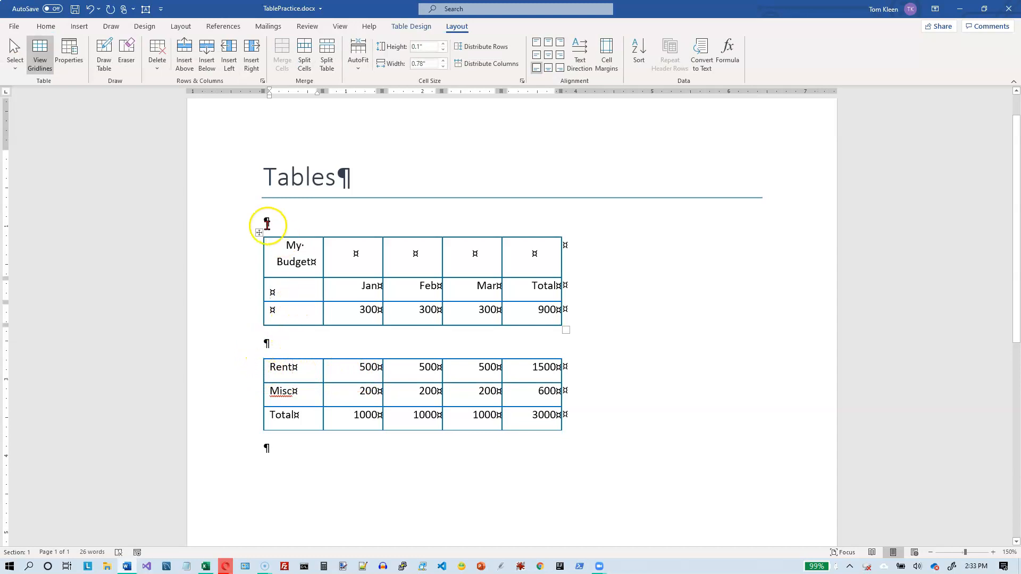